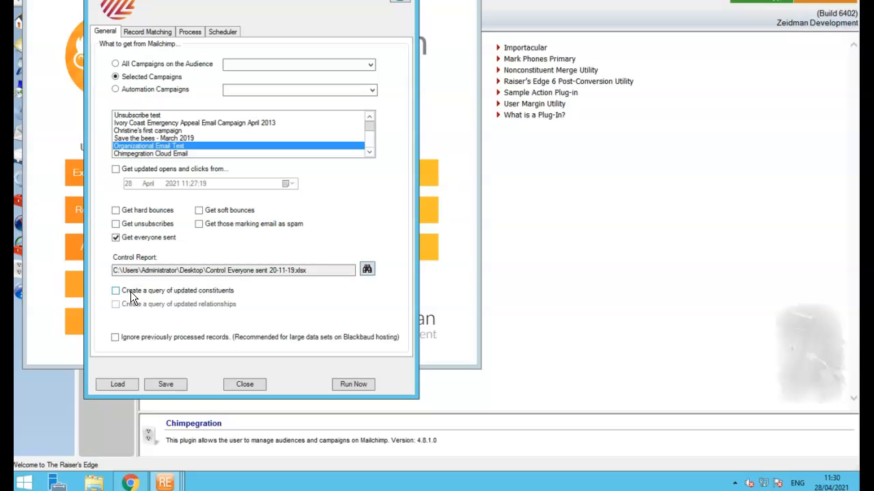
# Have the campaign run create a query of updated constituents named "Org email campaign".
pyautogui.click(116, 291)
pyautogui.click(186, 171)
pyautogui.write('Org ')
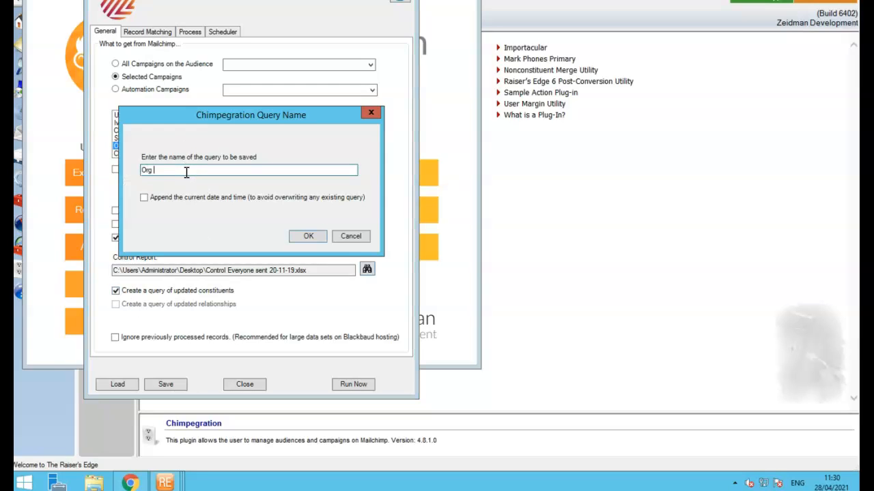
pyautogui.write('email campaign')
pyautogui.click(305, 237)
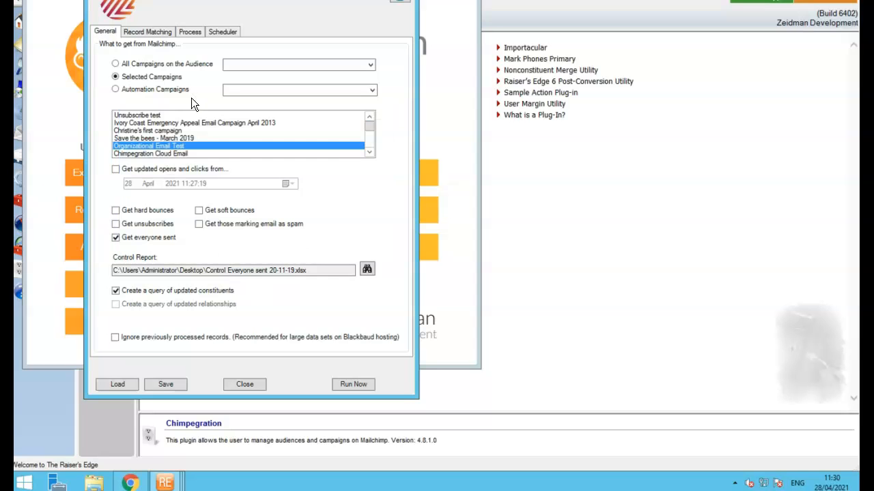
# Set record matching to use the Constituent Id mapped to the Cons ID merge field.
pyautogui.click(157, 32)
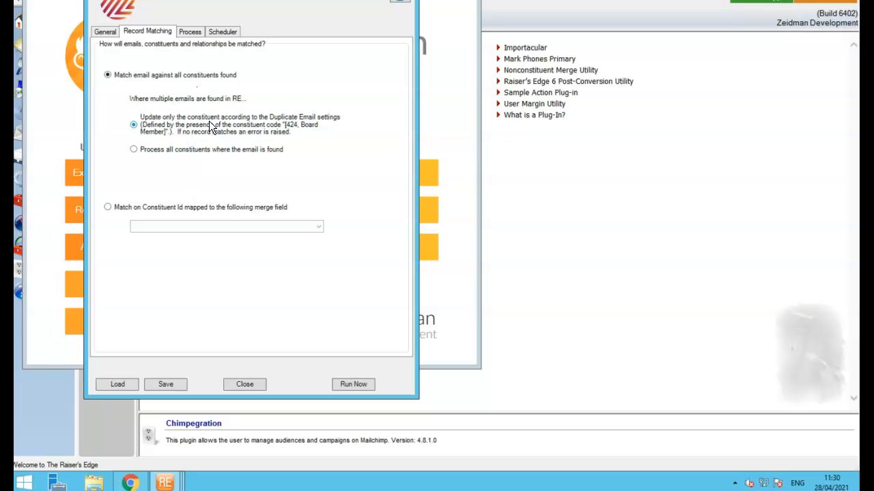
pyautogui.click(107, 207)
pyautogui.click(198, 227)
pyautogui.click(174, 277)
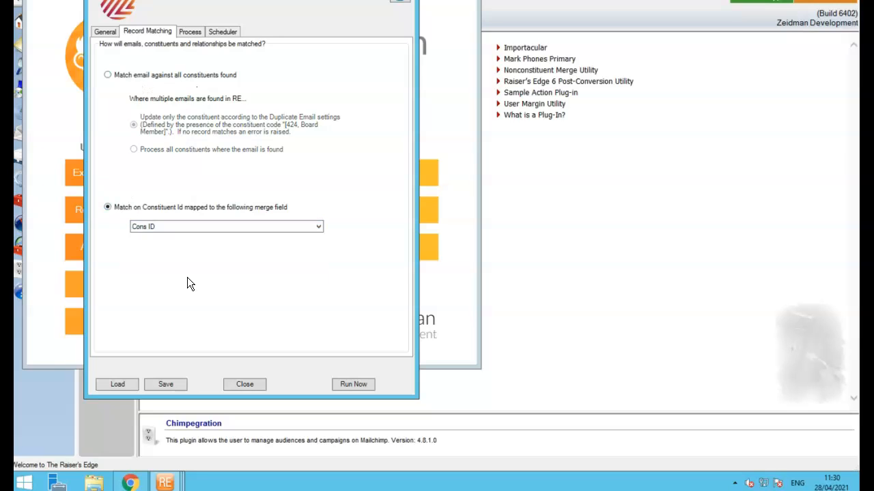
# Enable adding an action for the Organizational Email Test campaign, with category Email and action type Newsletter.
pyautogui.click(186, 32)
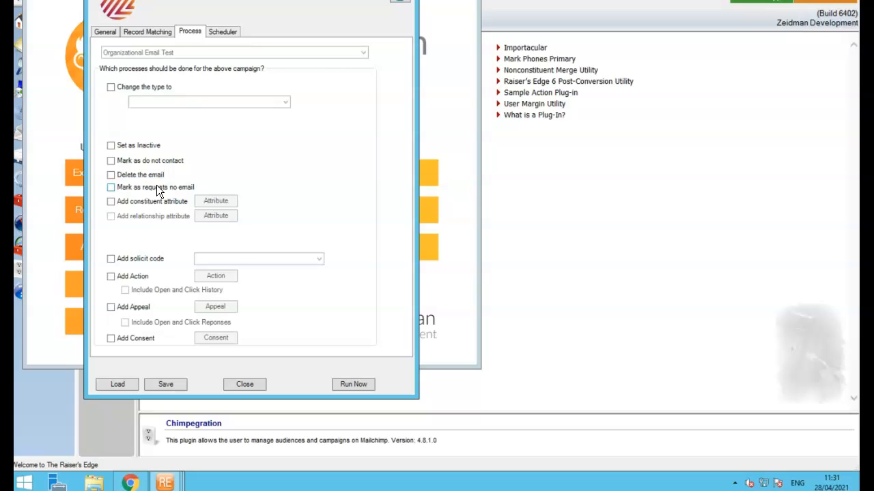
pyautogui.click(111, 277)
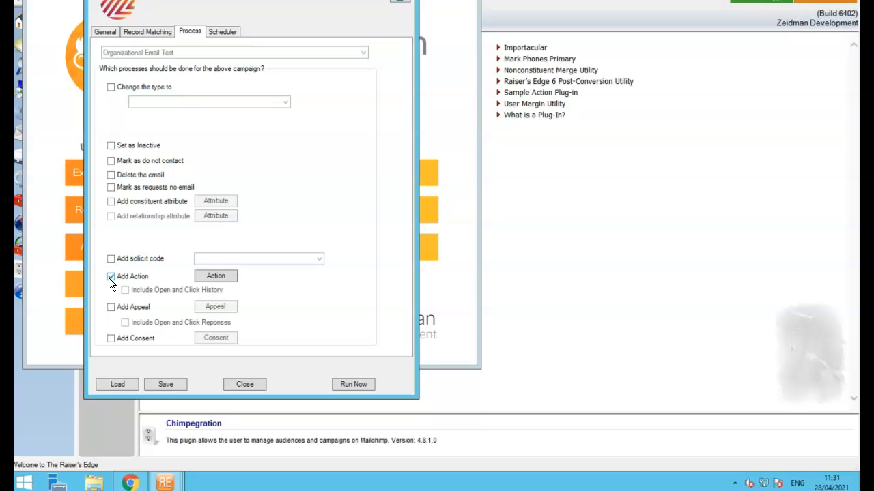
pyautogui.click(208, 278)
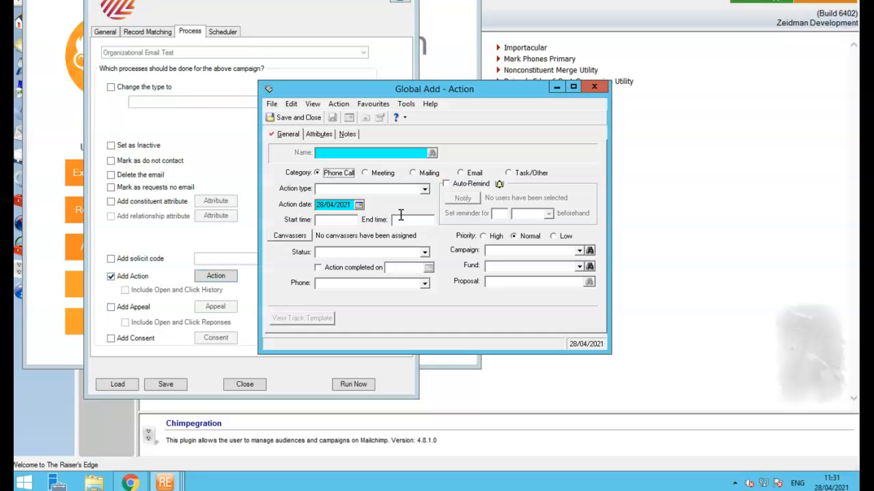
pyautogui.click(461, 172)
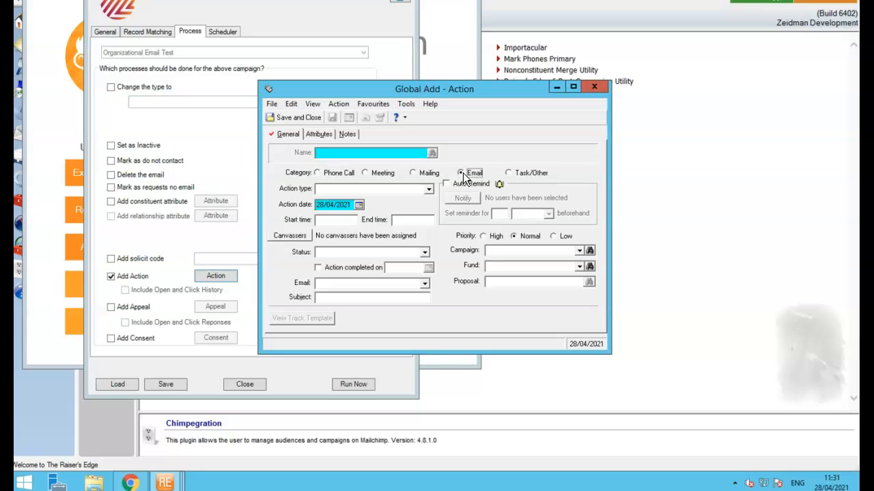
pyautogui.click(424, 191)
pyautogui.click(418, 199)
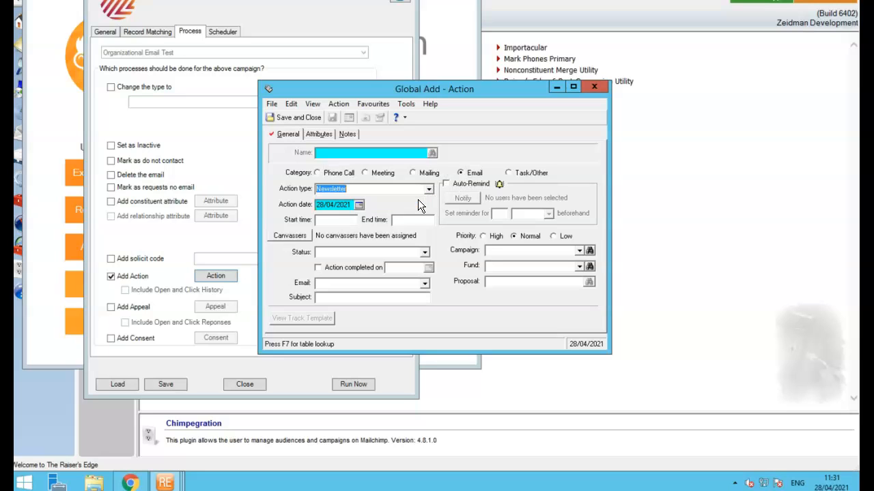
# Set the action's status to Completed, mark it as completed, enter the subject "Org test email" and save it.
pyautogui.click(424, 253)
pyautogui.click(358, 263)
pyautogui.click(318, 267)
pyautogui.click(339, 297)
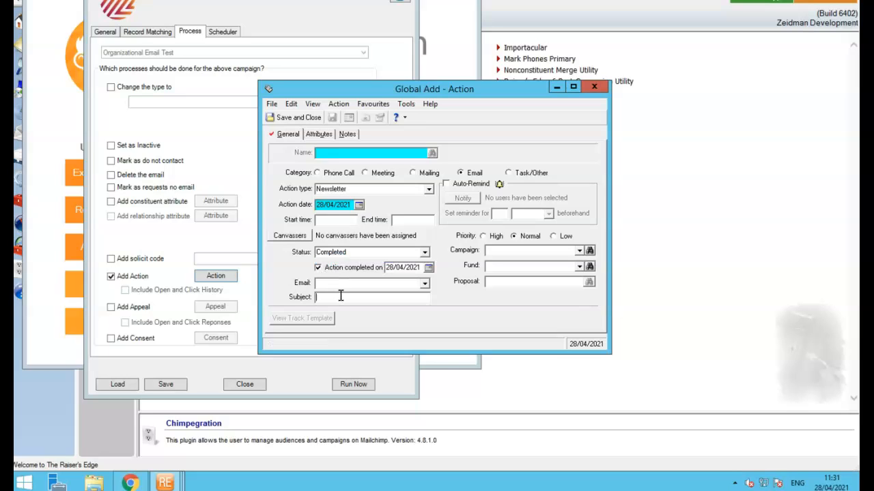
pyautogui.write('Org test email')
pyautogui.click(295, 118)
# Include open and click history with the action and run the campaign processing.
pyautogui.click(125, 290)
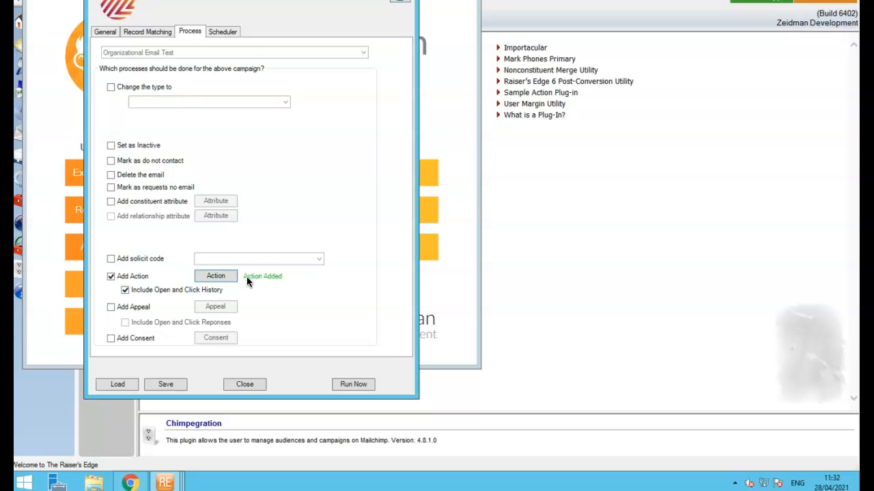
pyautogui.click(355, 385)
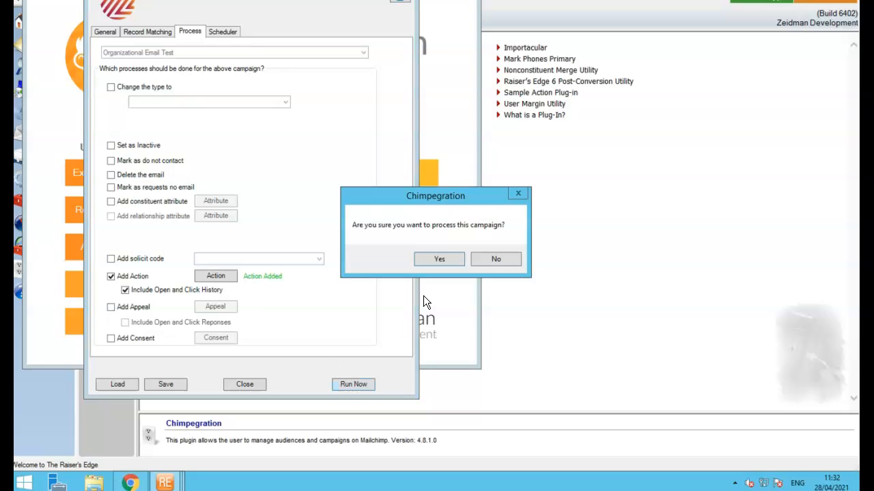
pyautogui.click(439, 259)
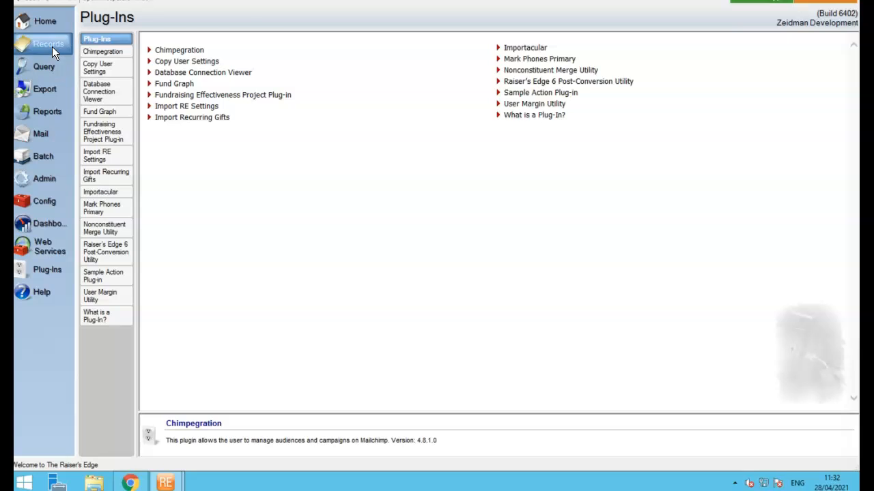
# Open the results of the "Org email campaign" query.
pyautogui.click(49, 45)
pyautogui.click(37, 67)
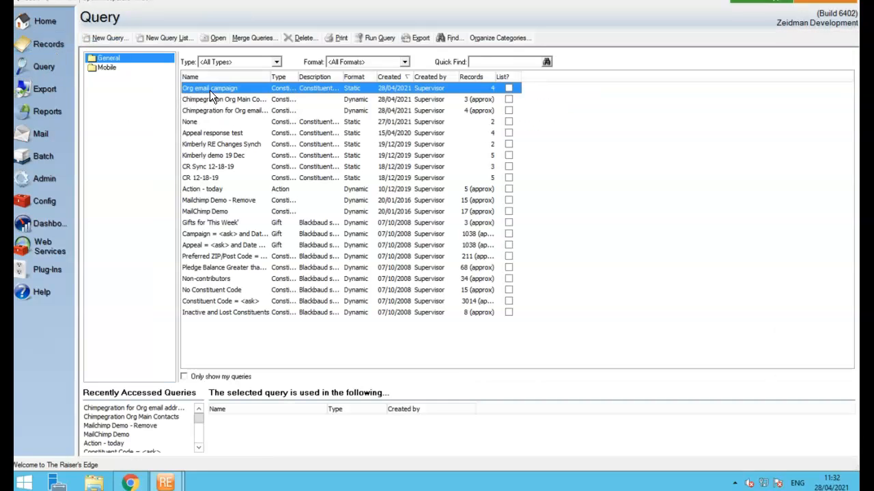
pyautogui.doubleClick(209, 90)
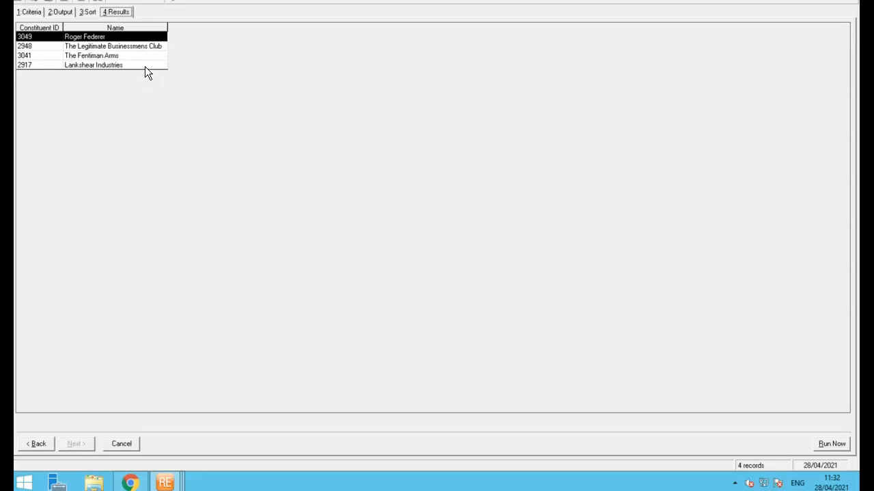
# Review the general details, attributes and notes of the email action on The Legitimate Businessmens Club, and close the record.
pyautogui.doubleClick(139, 44)
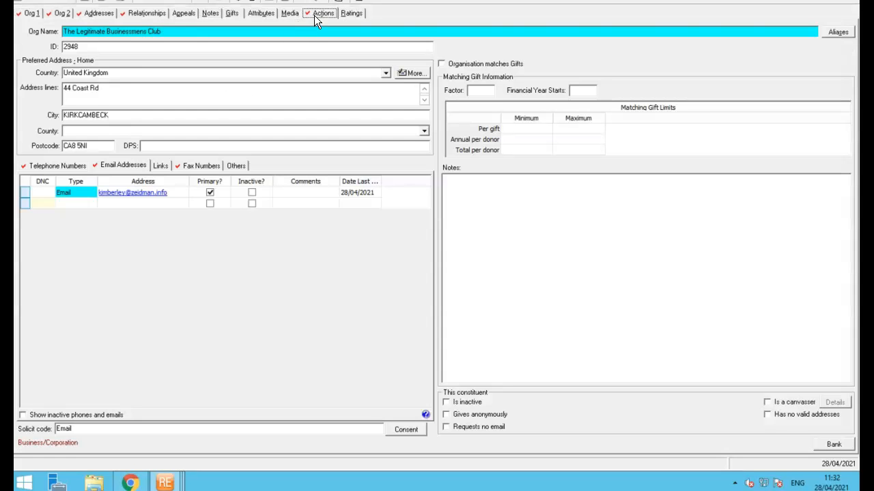
pyautogui.click(314, 15)
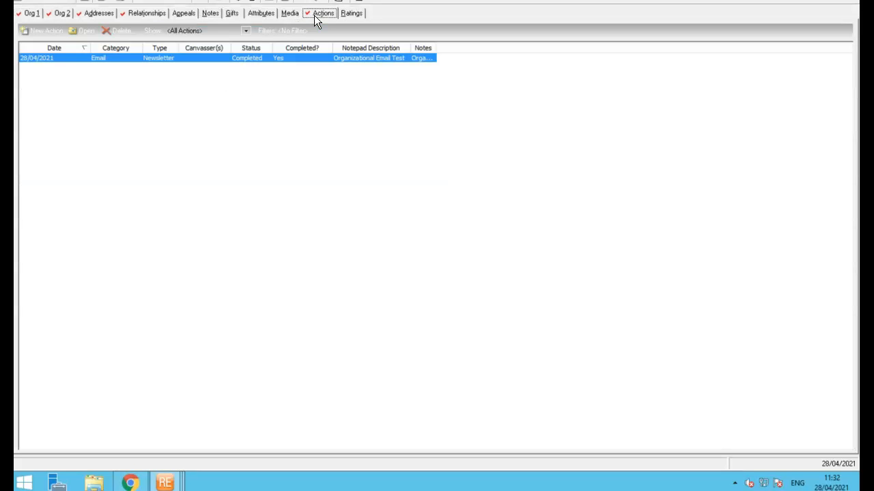
pyautogui.doubleClick(149, 59)
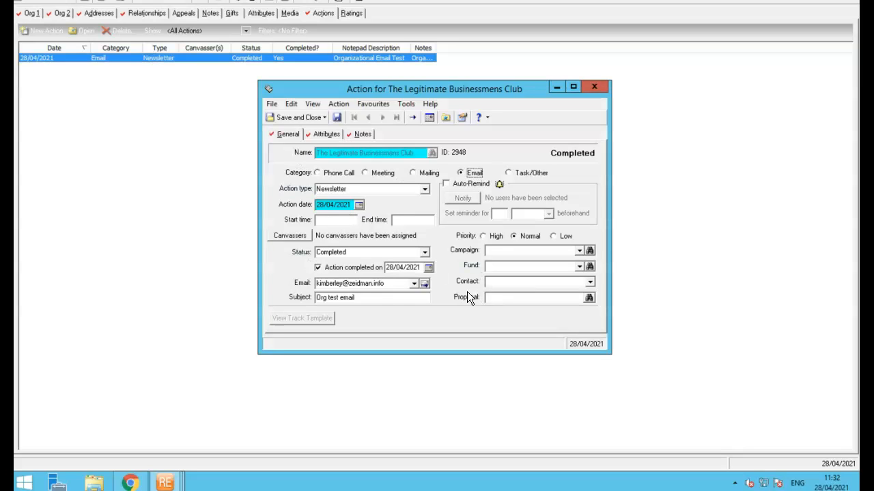
pyautogui.click(324, 135)
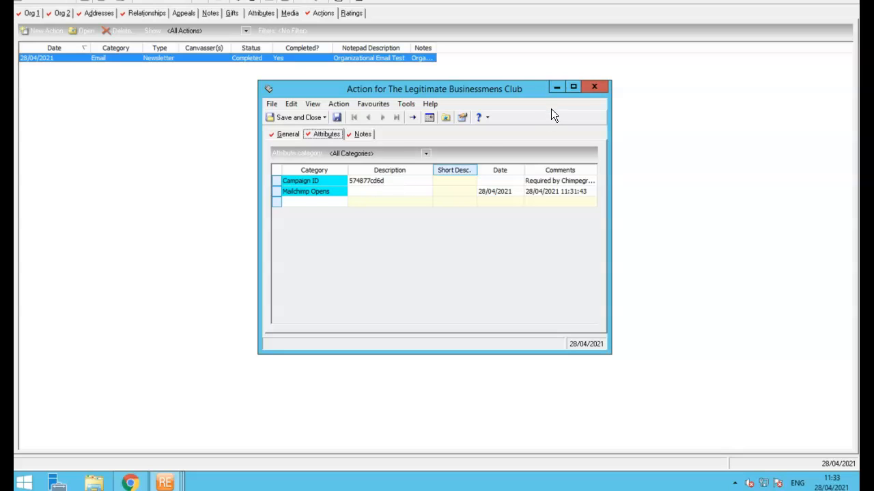
pyautogui.click(358, 135)
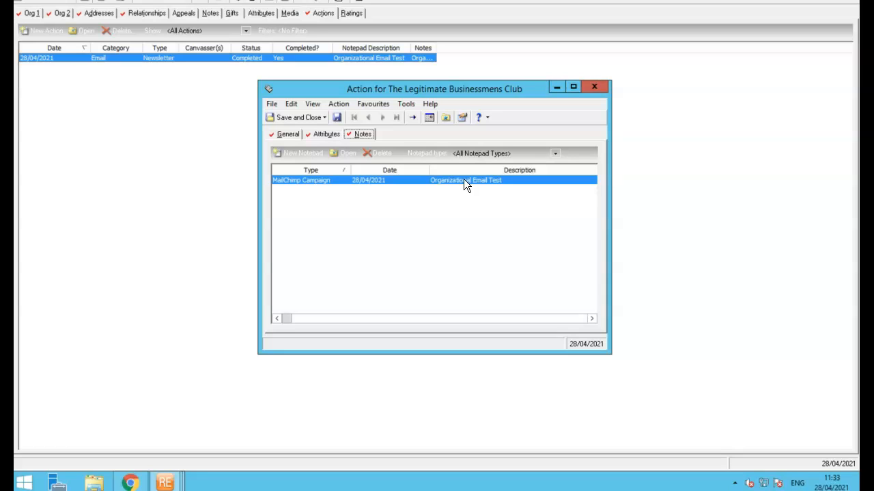
pyautogui.click(593, 85)
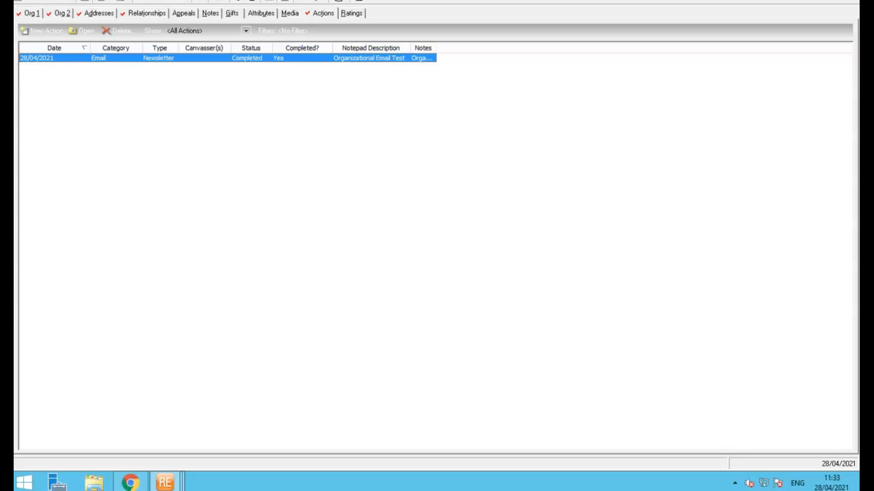
pyautogui.click(846, 2)
# Review the email action's attributes on Lankshear Industries, and close the record and the query without saving.
pyautogui.doubleClick(95, 65)
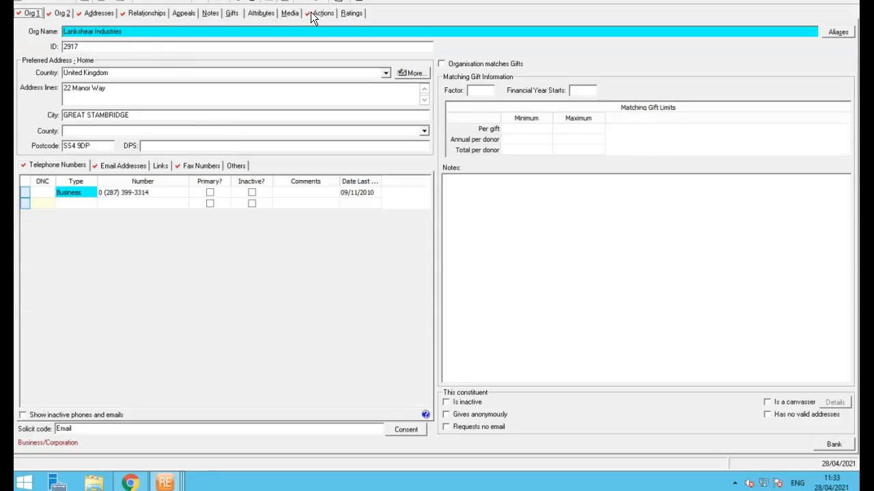
pyautogui.click(311, 12)
pyautogui.doubleClick(197, 58)
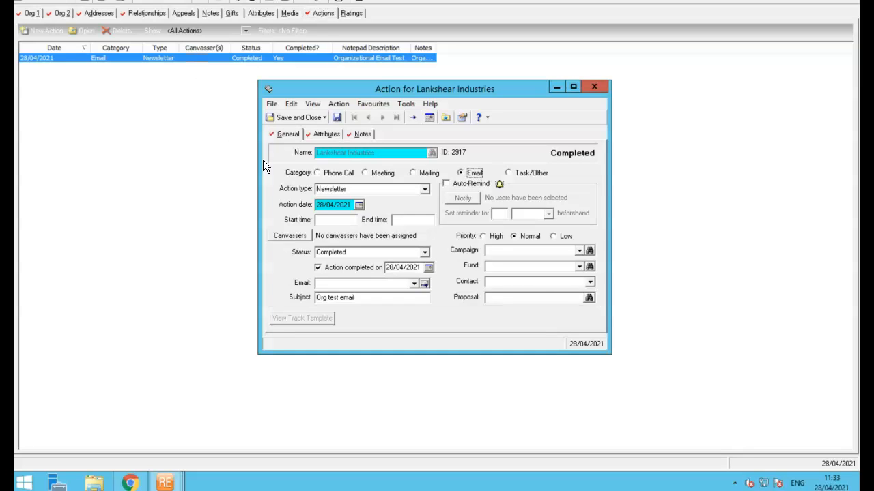
pyautogui.click(329, 135)
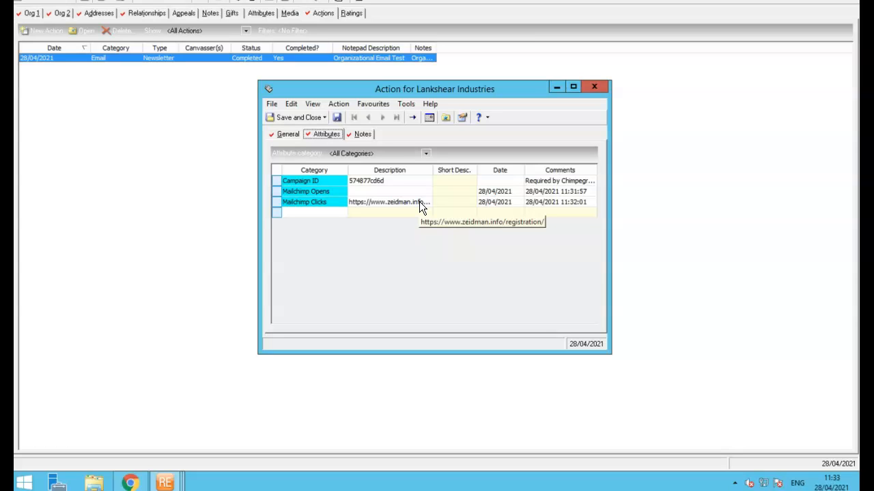
pyautogui.click(594, 87)
pyautogui.hotkey('alt', 'F4')
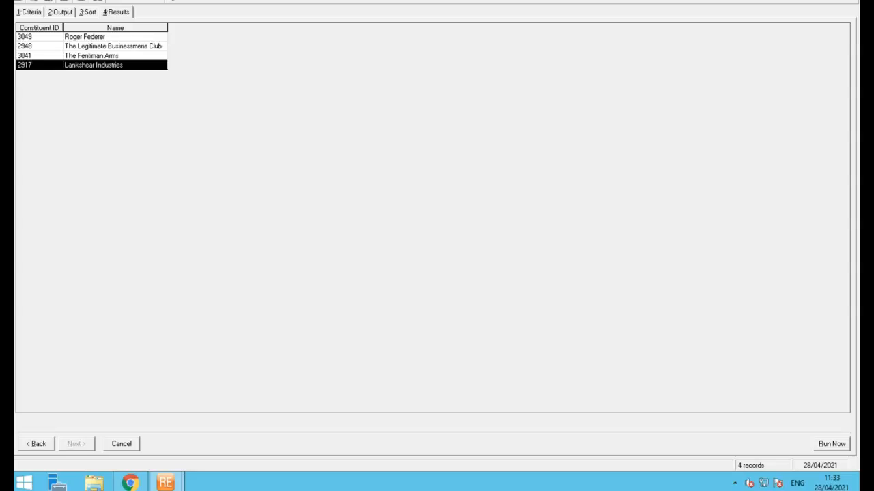
pyautogui.hotkey('alt', 'F4')
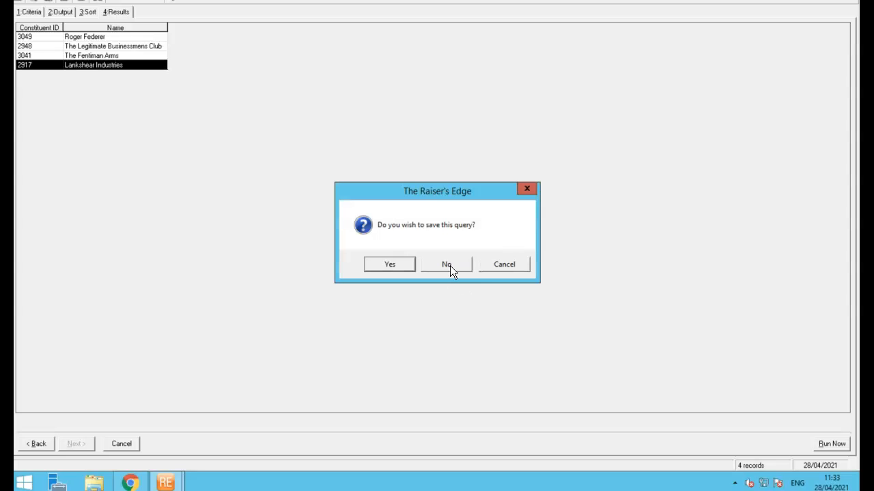
pyautogui.click(447, 265)
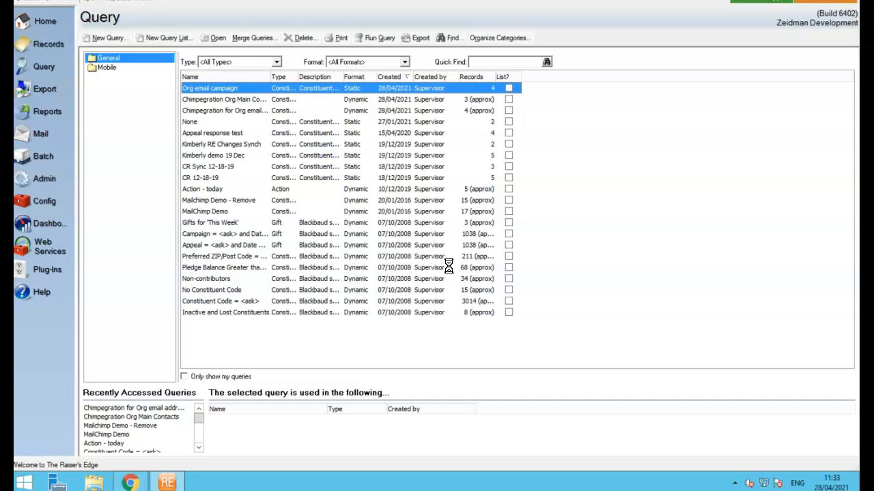
# Open Chimpegration's constituent data synchronisation for the Export Demo audience.
pyautogui.click(46, 272)
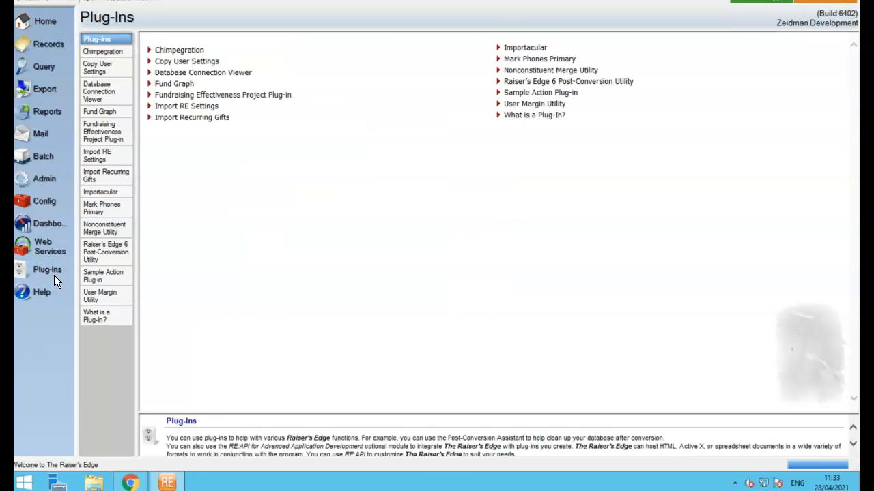
pyautogui.click(182, 50)
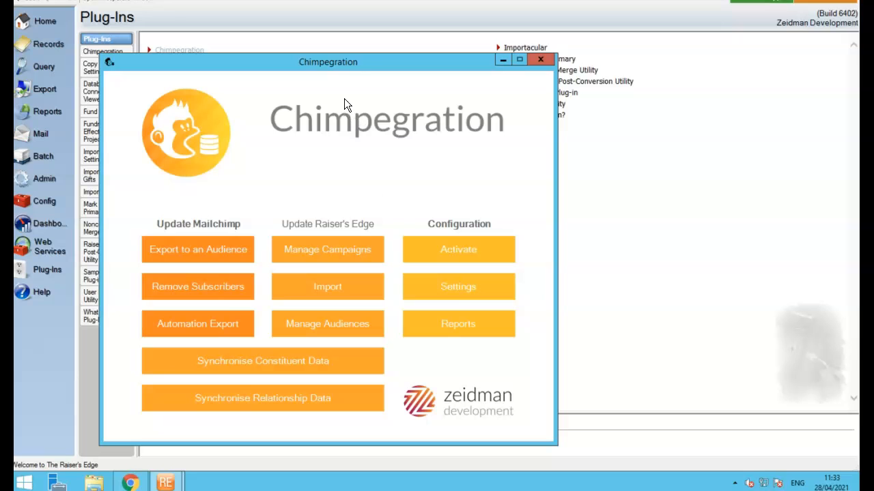
pyautogui.moveTo(355, 64); pyautogui.dragTo(471, 18)
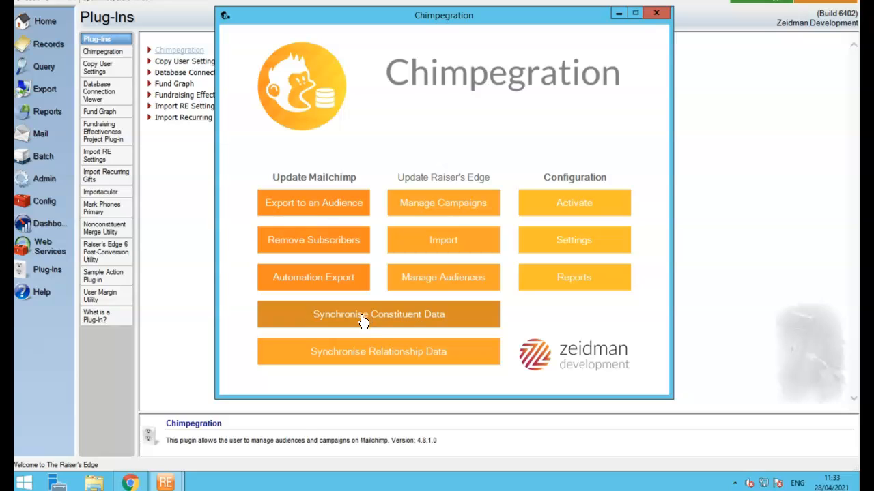
pyautogui.click(365, 321)
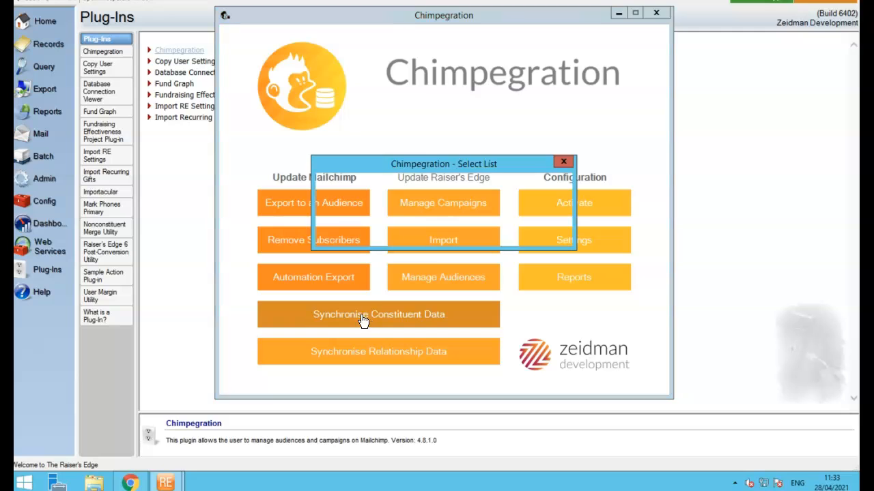
pyautogui.click(423, 200)
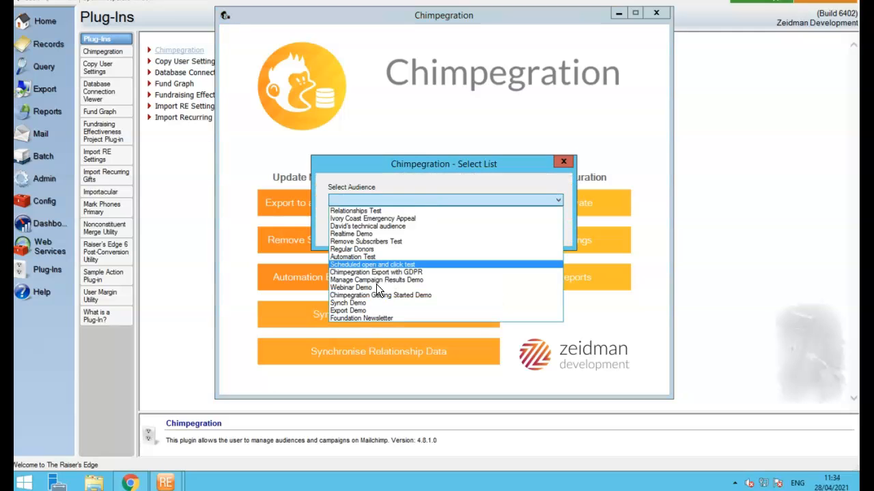
pyautogui.click(357, 310)
pyautogui.click(493, 230)
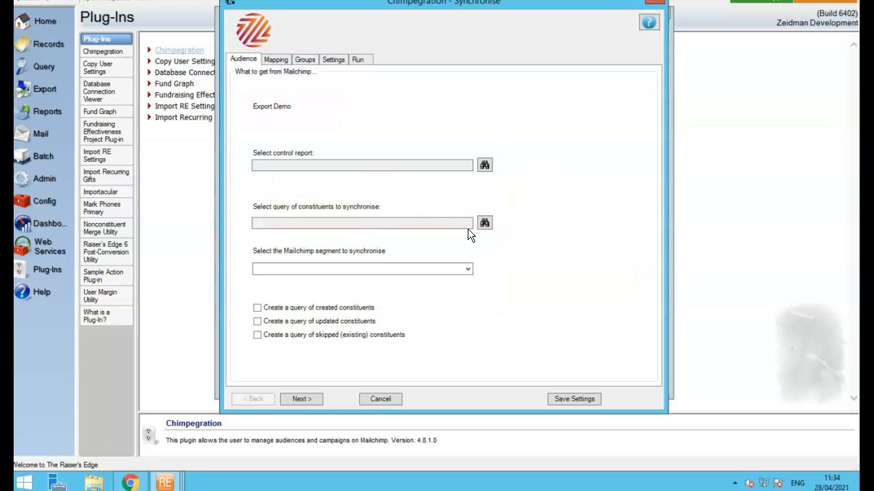
# Select the Control synch.xlsx file on the Desktop as the synchronisation's control report.
pyautogui.click(484, 166)
pyautogui.doubleClick(370, 117)
pyautogui.click(468, 226)
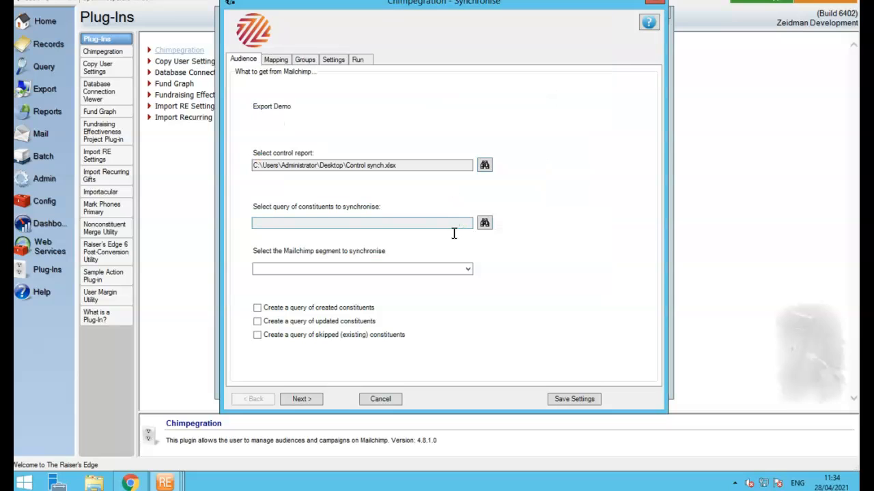
# Set the constituents to synchronise to the Chimpegration for Org email address query, and enable creating a query of updated constituents.
pyautogui.click(488, 224)
pyautogui.click(590, 245)
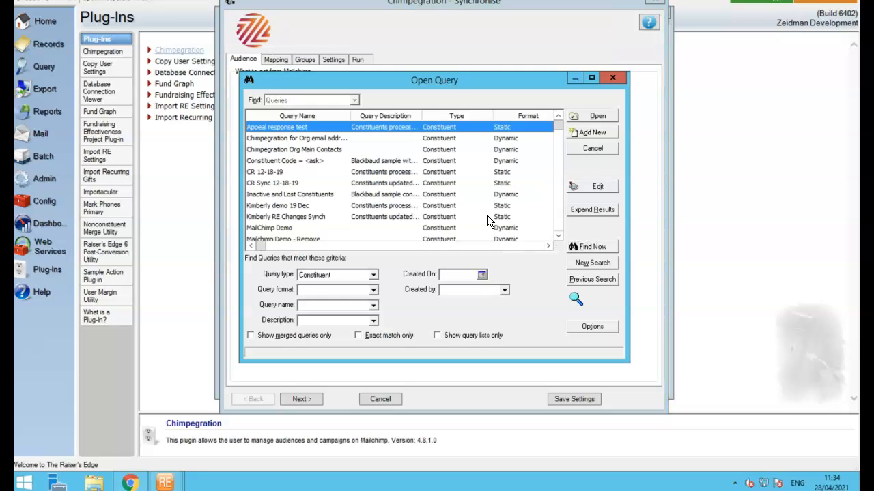
pyautogui.click(322, 148)
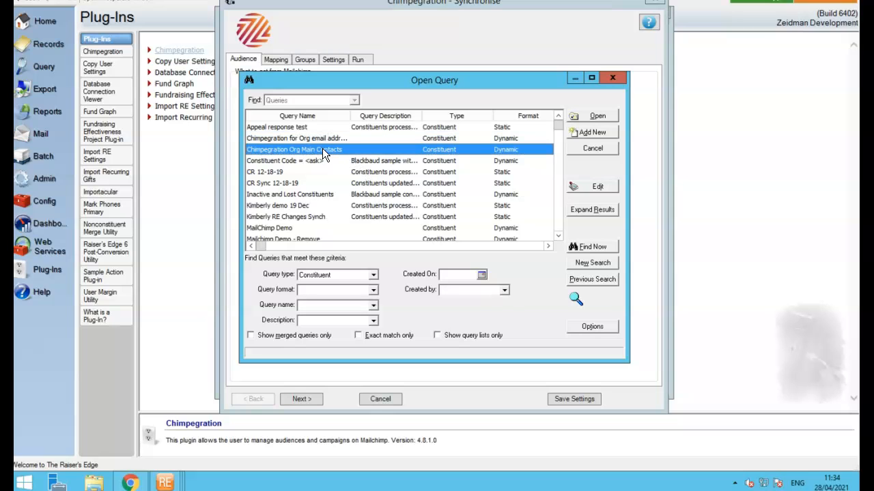
pyautogui.click(318, 138)
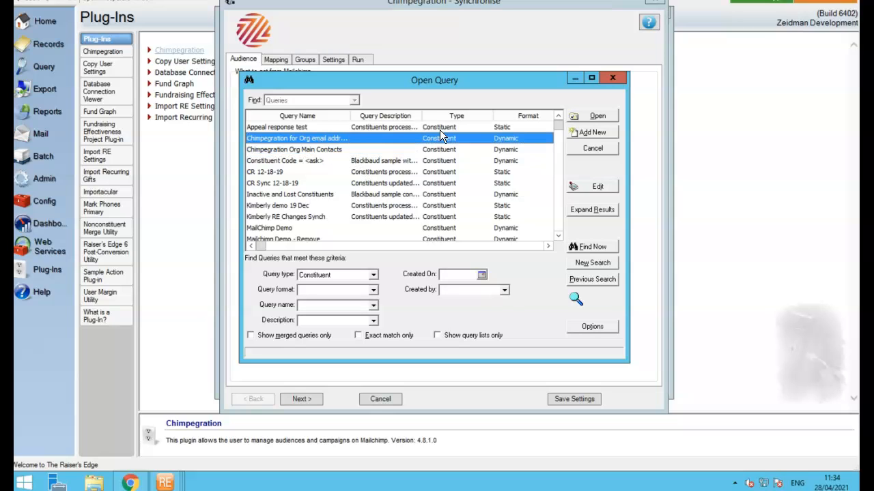
pyautogui.click(591, 116)
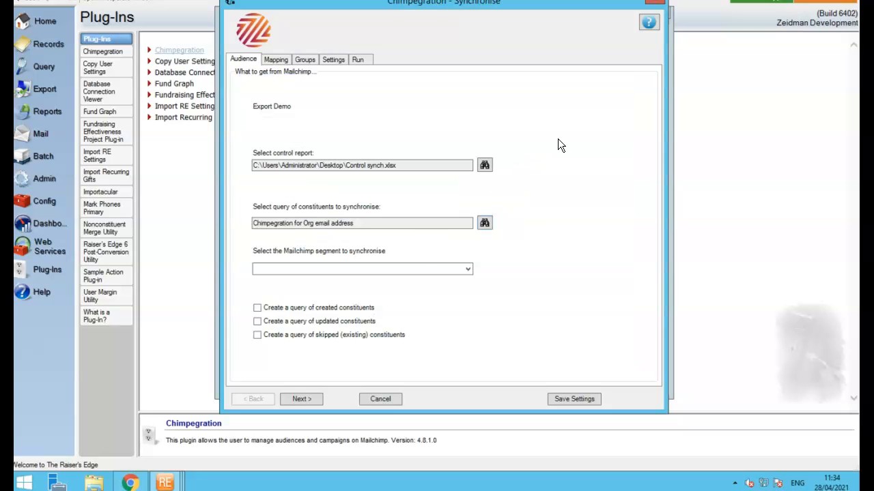
pyautogui.click(438, 271)
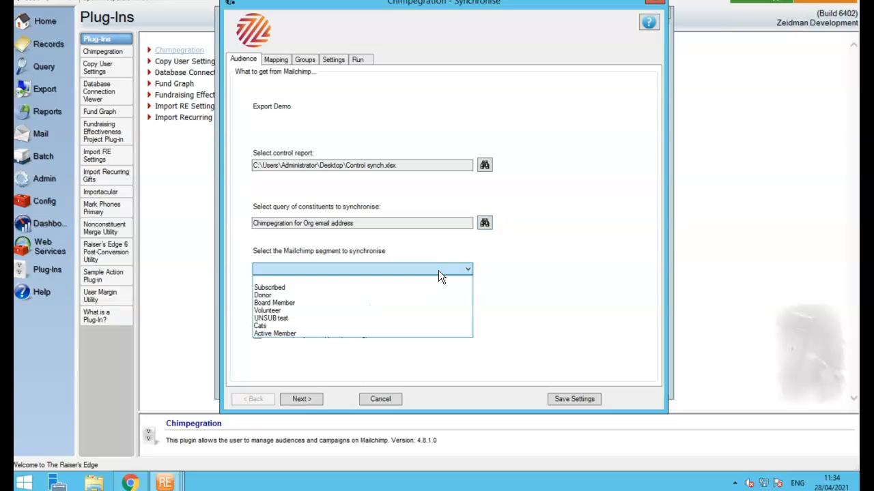
pyautogui.click(438, 271)
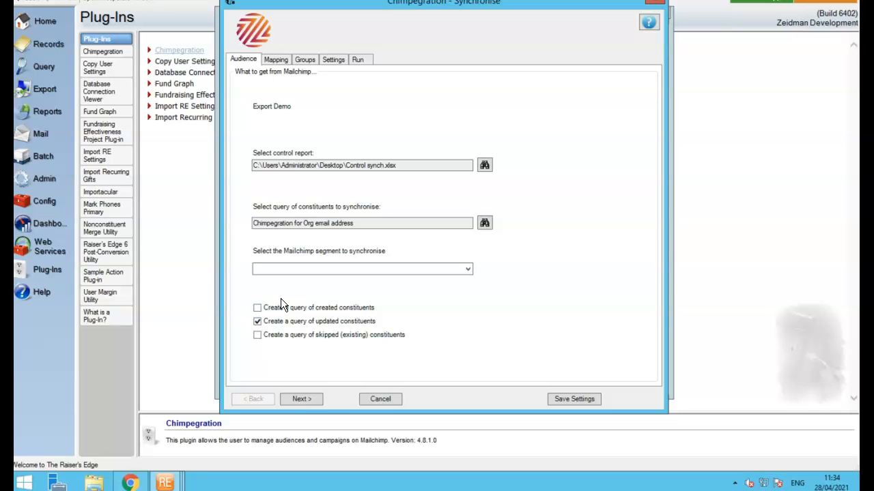
# Map Email Address to the phone Email Value, First Name to First Name, Last Name to Surname, Cons ID to ID, and Org Name to Org Name.
pyautogui.click(277, 60)
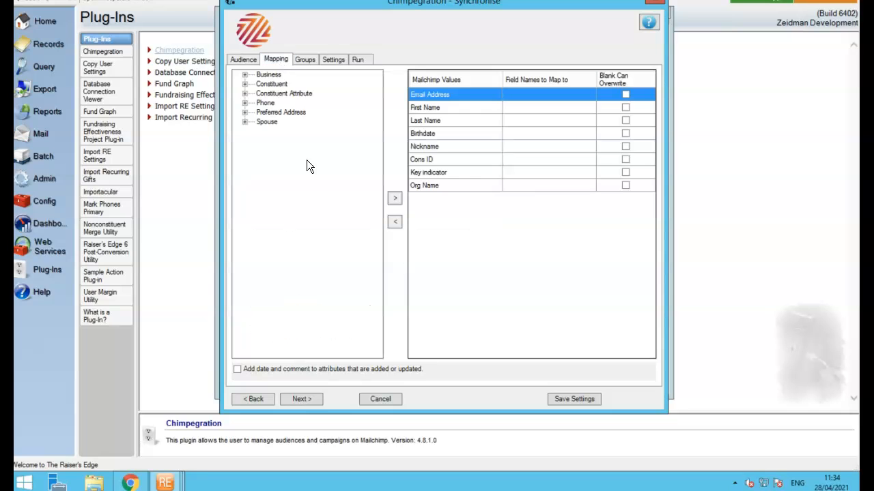
pyautogui.click(244, 104)
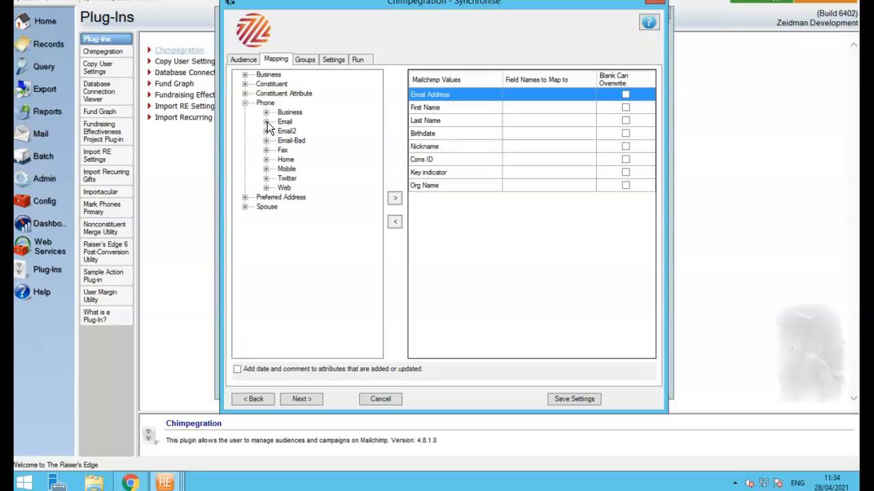
pyautogui.click(265, 121)
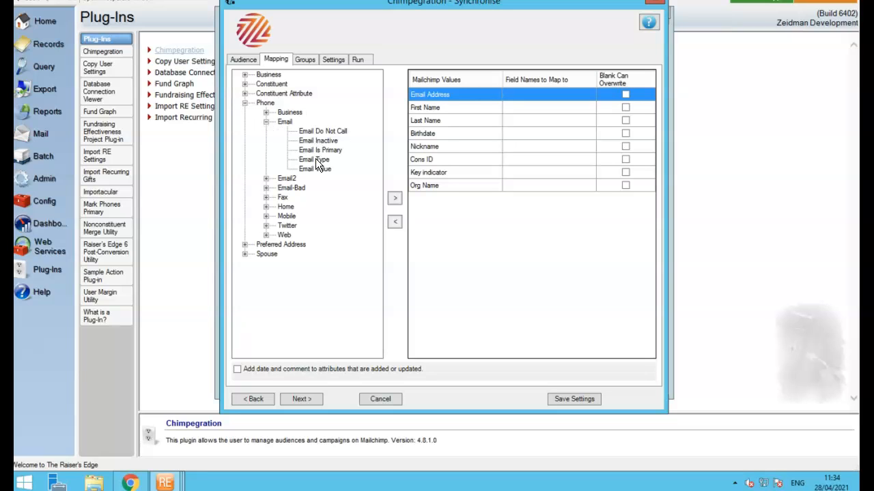
pyautogui.doubleClick(314, 168)
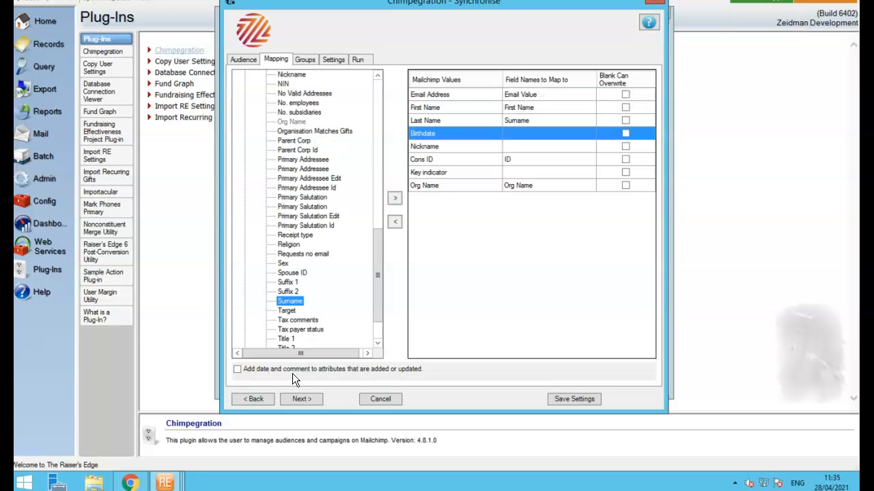
# Review the Raiser's Edge mapping options for the Interests group, and close them without changes.
pyautogui.click(311, 400)
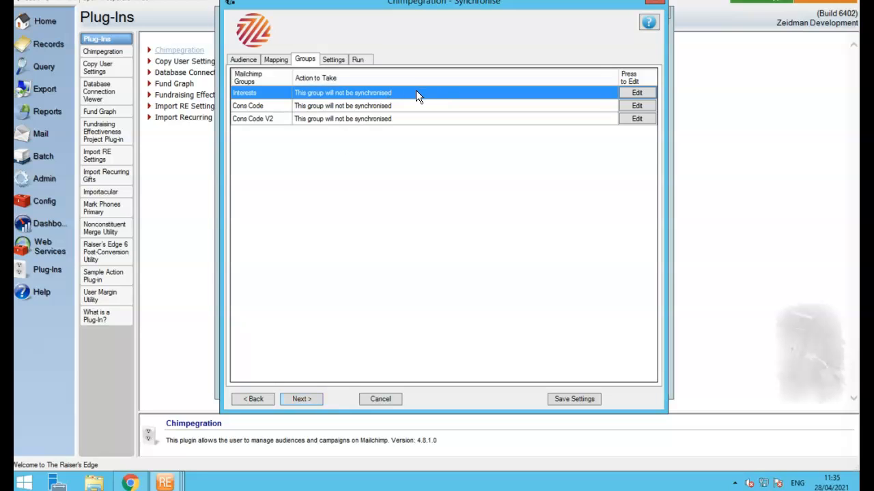
pyautogui.click(628, 91)
pyautogui.moveTo(209, 8); pyautogui.dragTo(287, 15)
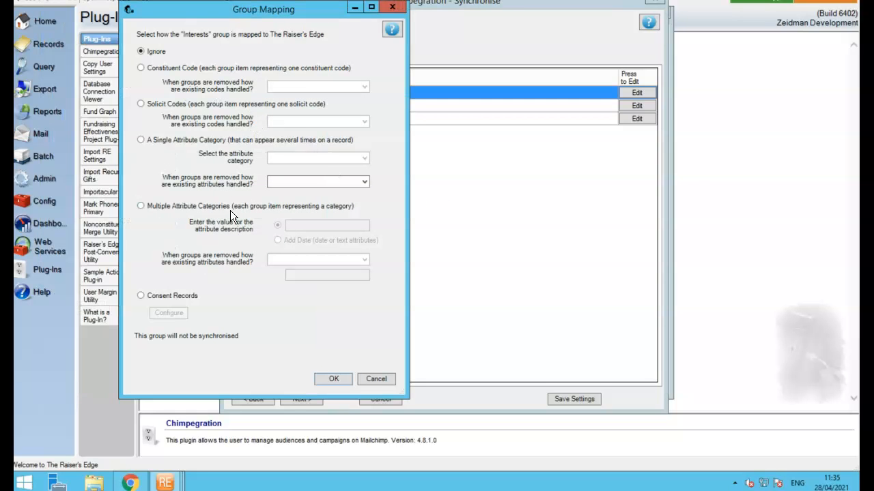
pyautogui.click(392, 7)
# Review the code table, email address and subscriber settings, and run the first synchronisation with all records and conflicts shown for review.
pyautogui.click(333, 60)
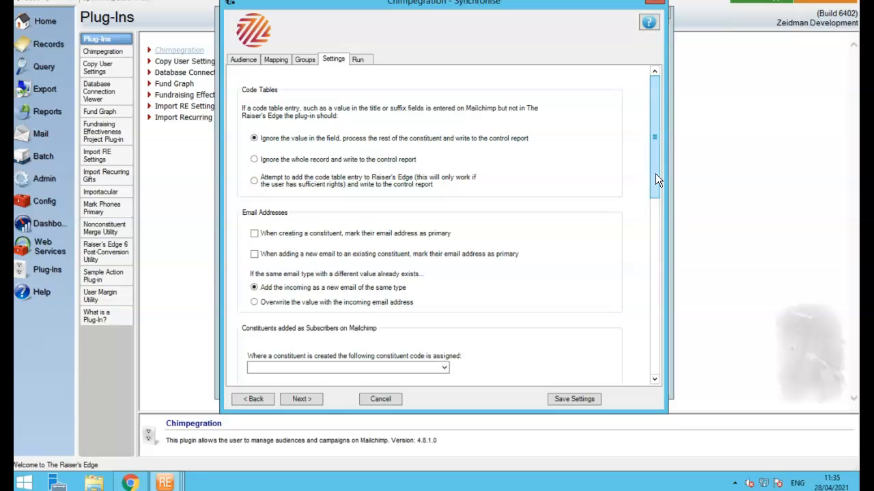
pyautogui.moveTo(655, 175); pyautogui.dragTo(656, 247)
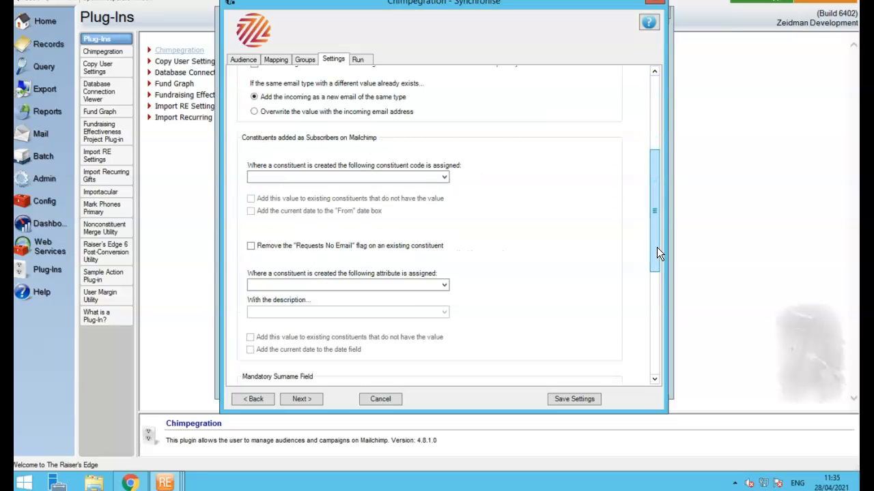
pyautogui.click(361, 59)
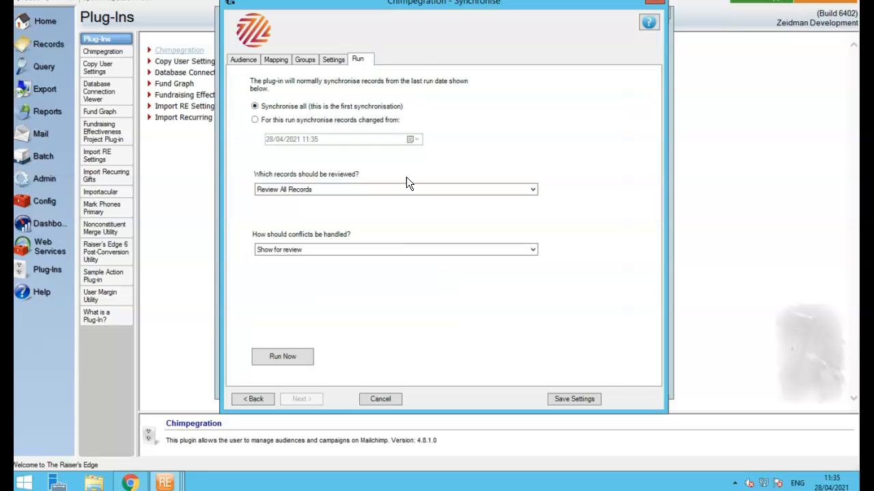
pyautogui.click(292, 359)
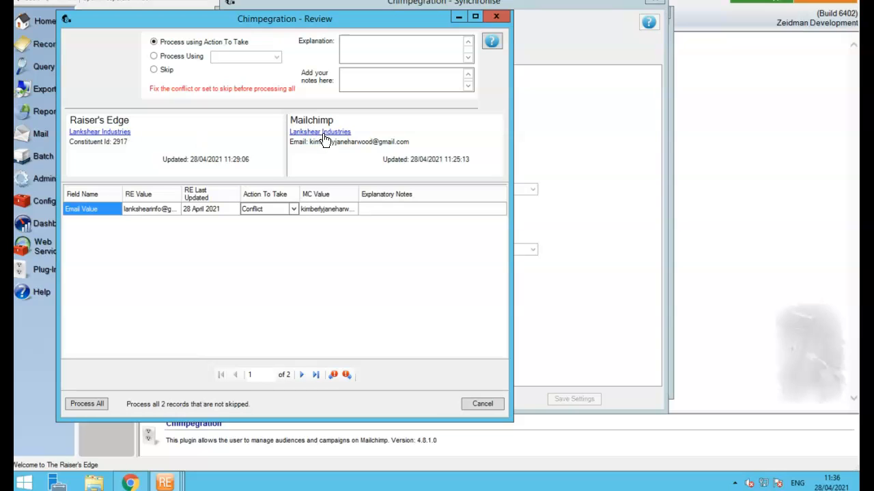
# Resolve the Email Value conflict on Lankshear Industries by sending the Raiser's Edge value to Mailchimp.
pyautogui.click(277, 212)
pyautogui.click(293, 210)
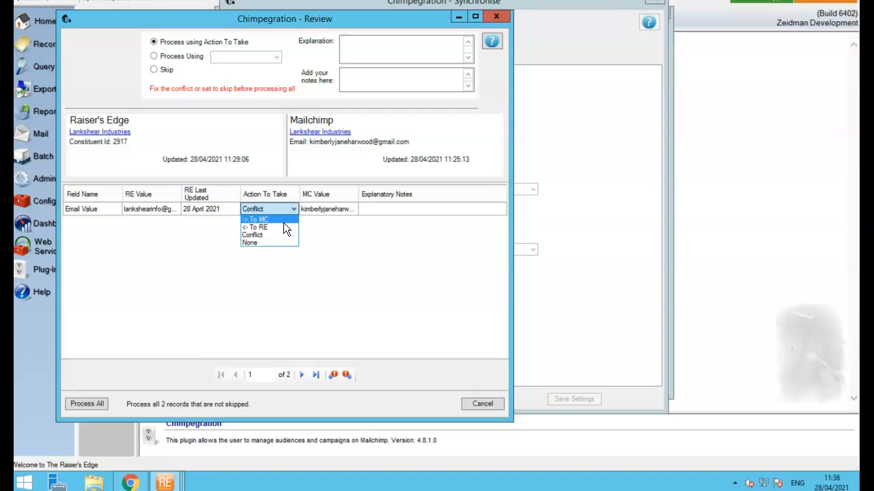
pyautogui.click(283, 221)
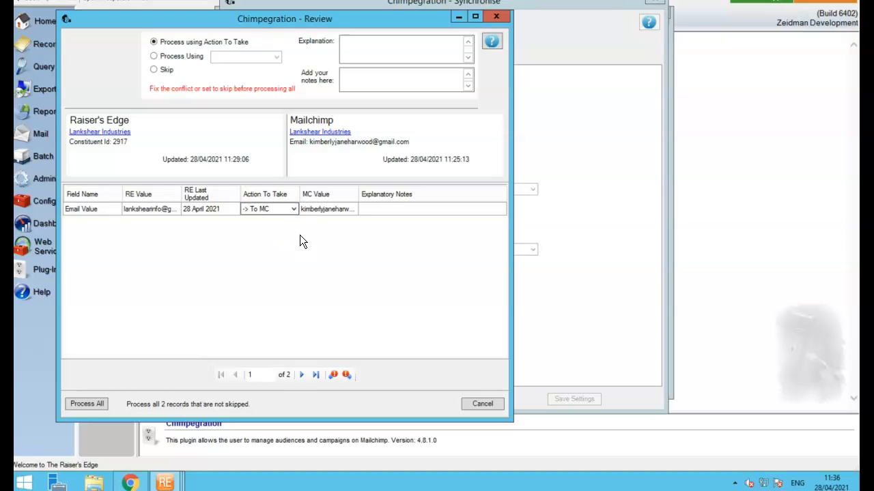
# Resolve the Org Name conflict on The Legitimate Businessmens Club by sending the Mailchimp value to Raiser's Edge.
pyautogui.click(302, 374)
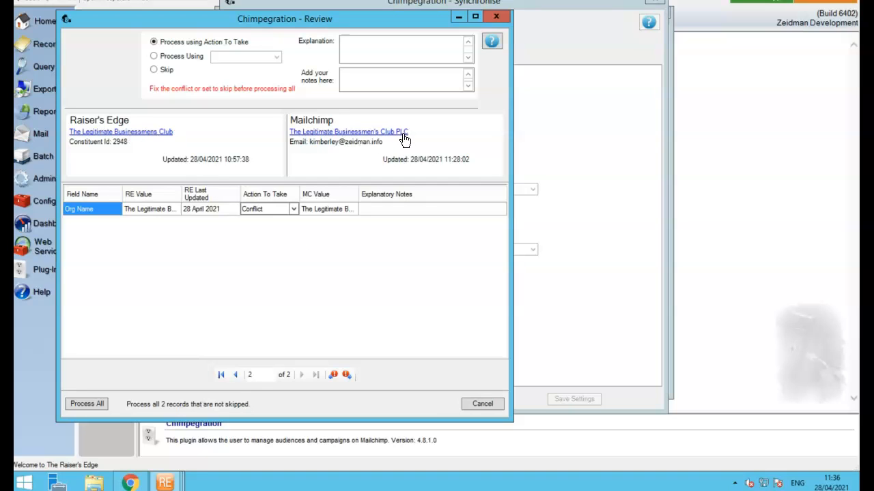
pyautogui.click(290, 210)
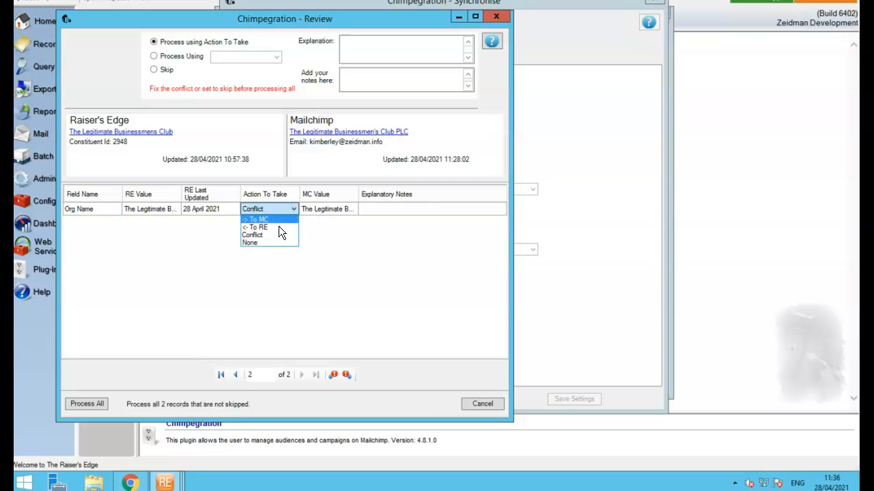
pyautogui.click(279, 227)
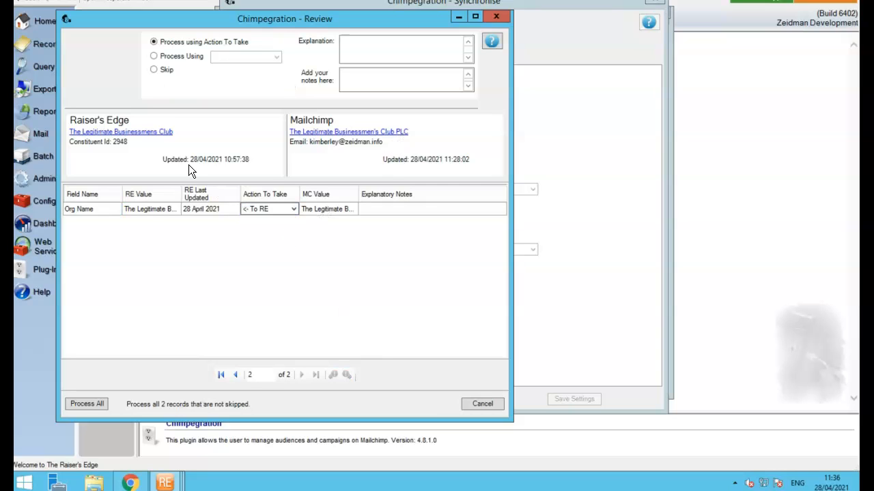
# Process all reviewed records, save the updated constituents as the static query Updated org records, and close the synchronisation summary.
pyautogui.click(95, 403)
pyautogui.click(458, 260)
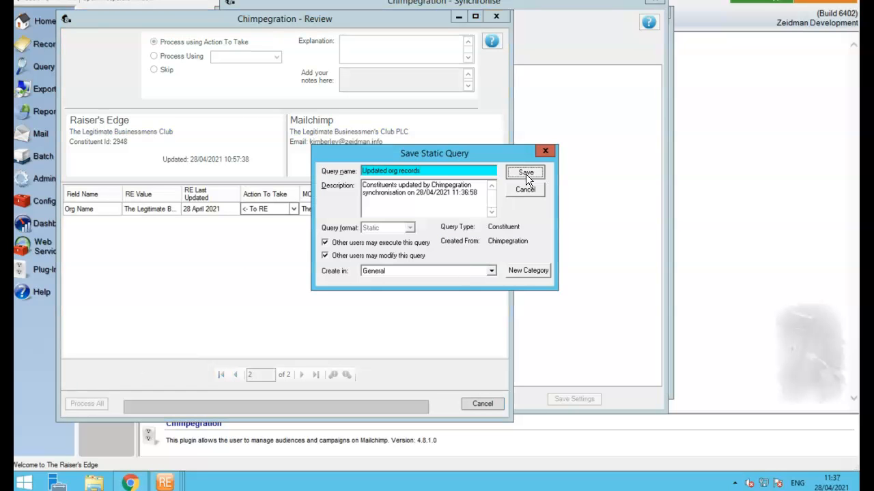
pyautogui.click(526, 173)
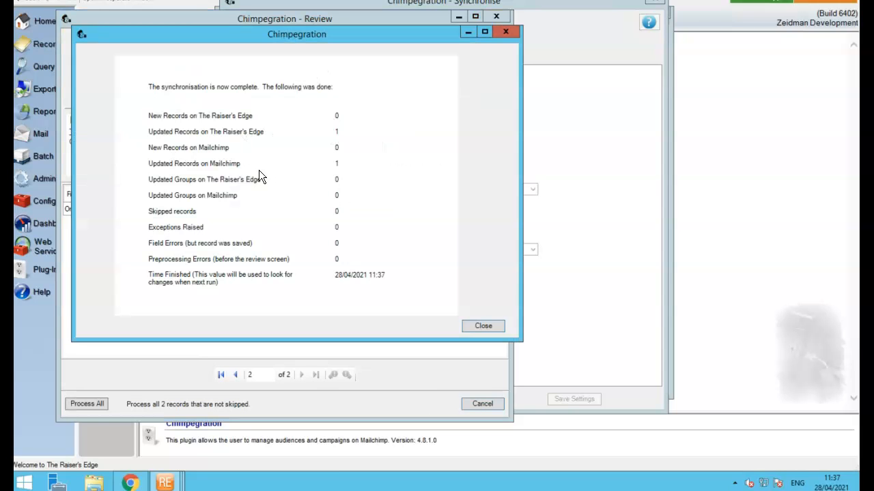
pyautogui.click(509, 35)
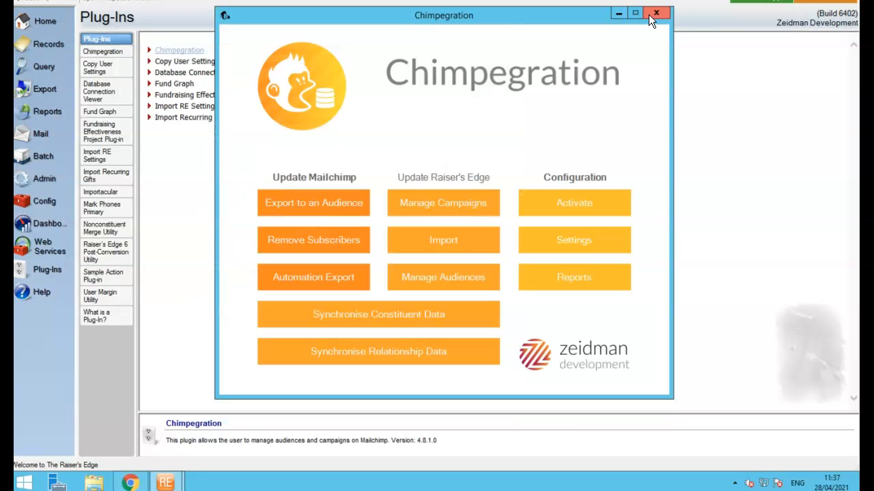